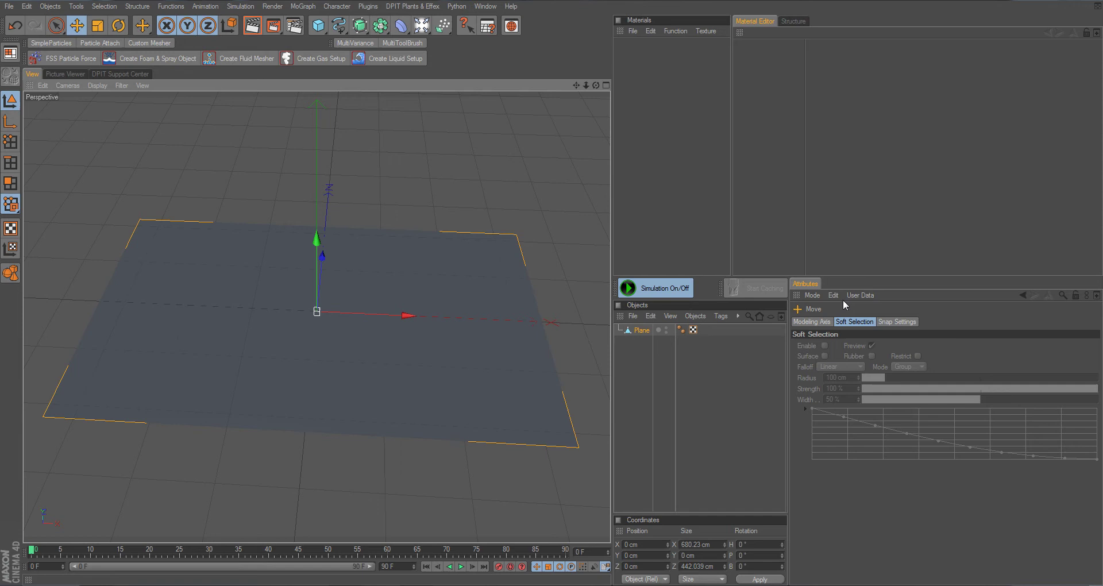
- Add a SimpleParticles emitter with Birthrate 5000 and play back to preview the yellow particles
left_click(53, 43)
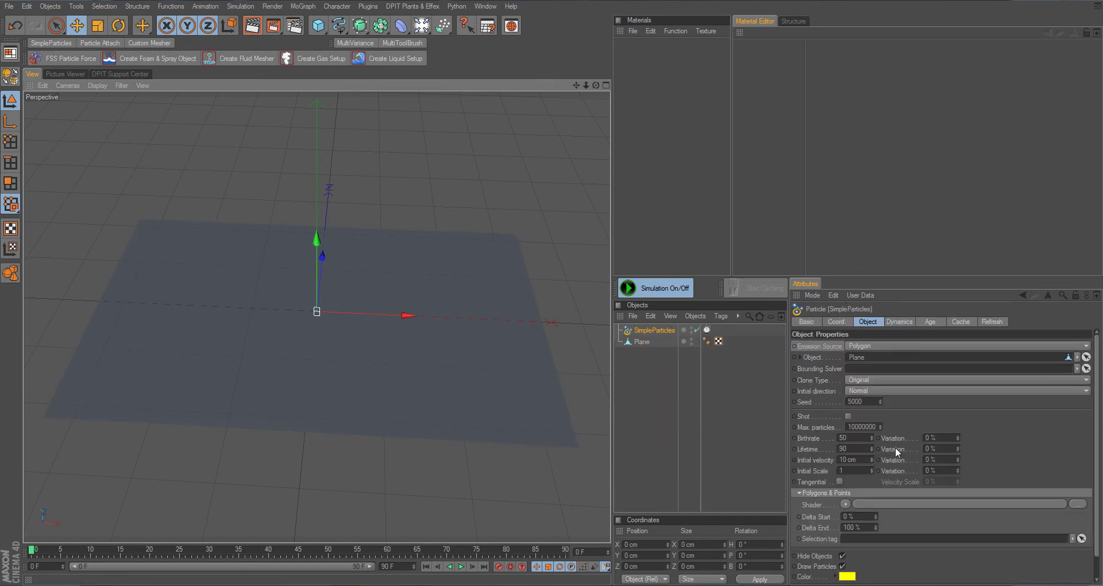
left_click(862, 438)
type("00")
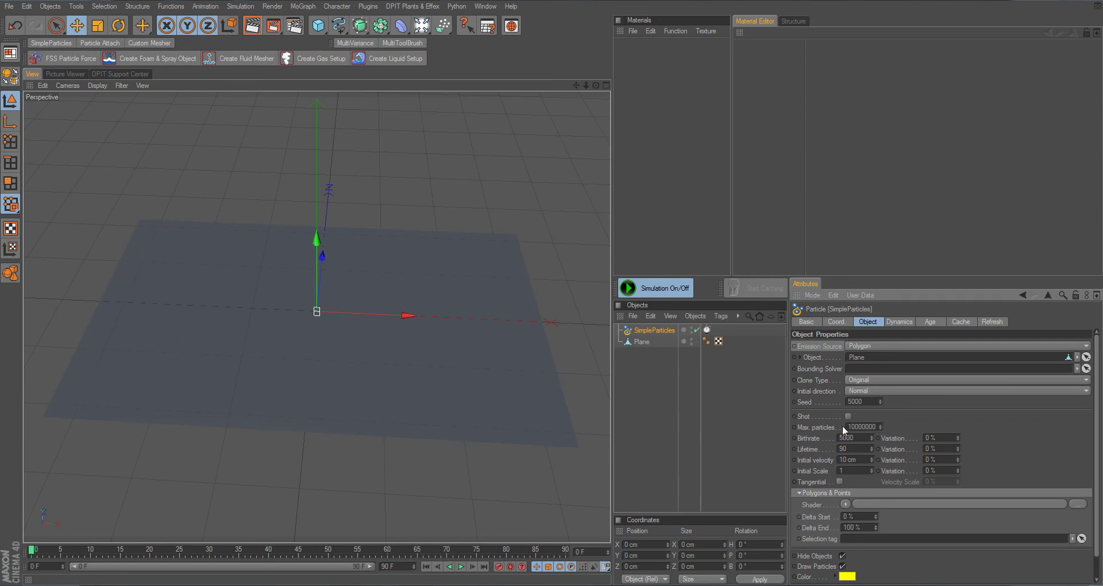
left_click(461, 567)
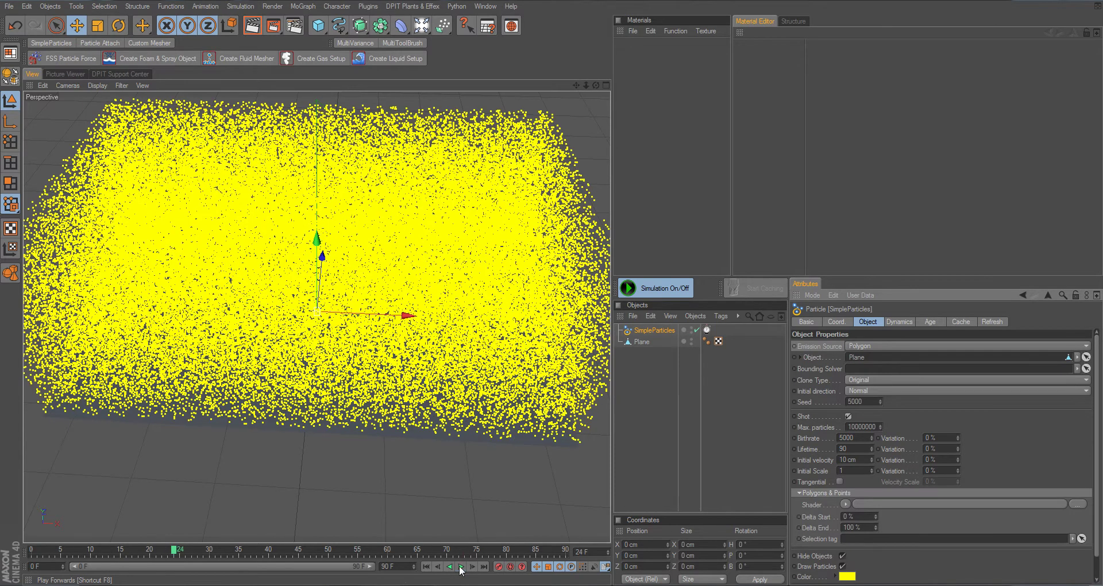
left_click(424, 570)
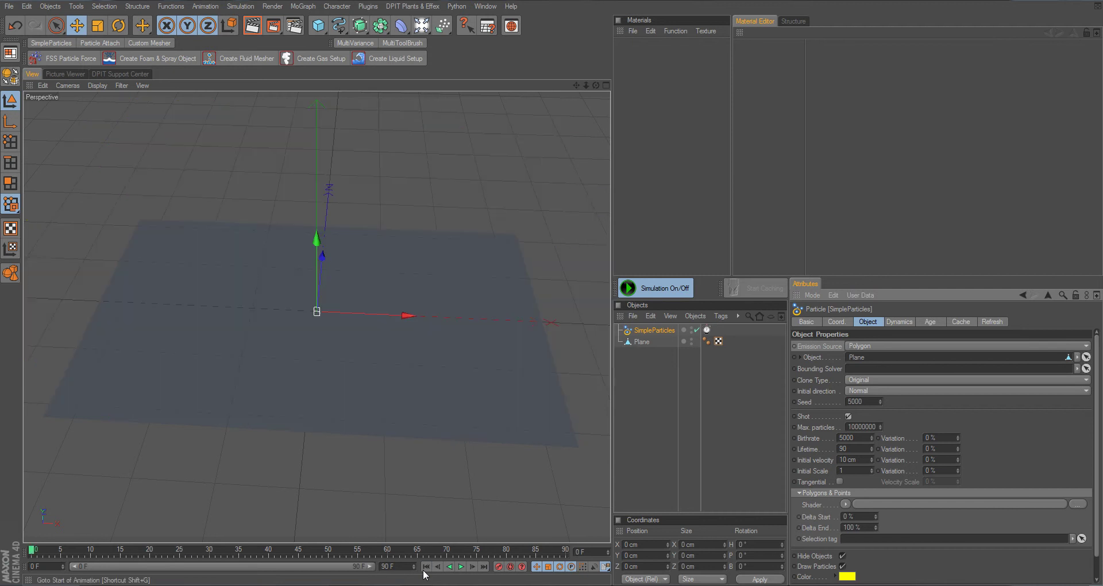
left_click(641, 342)
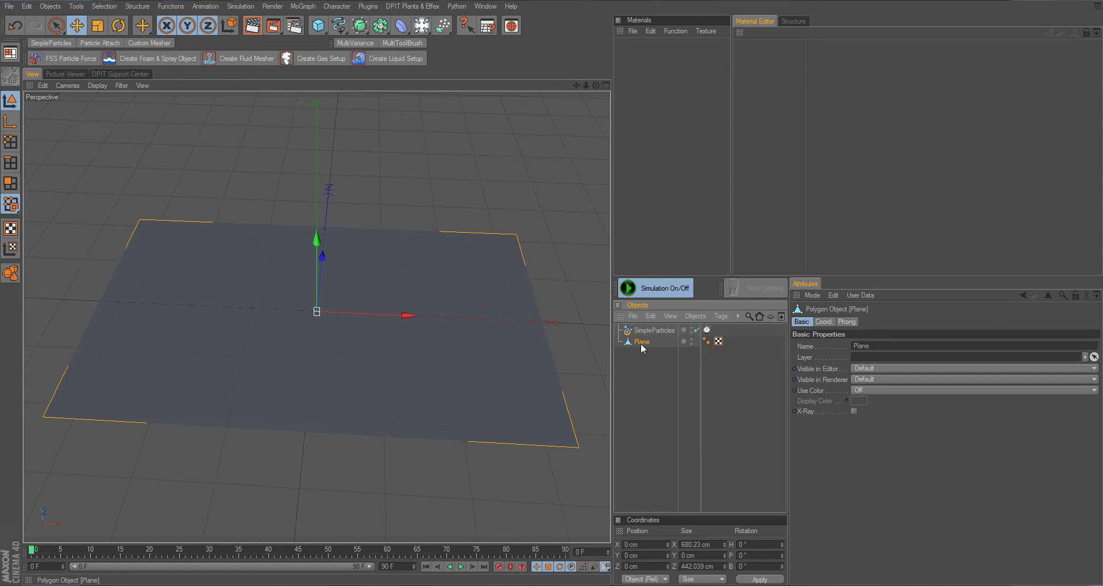
left_click(461, 571)
left_click(426, 566)
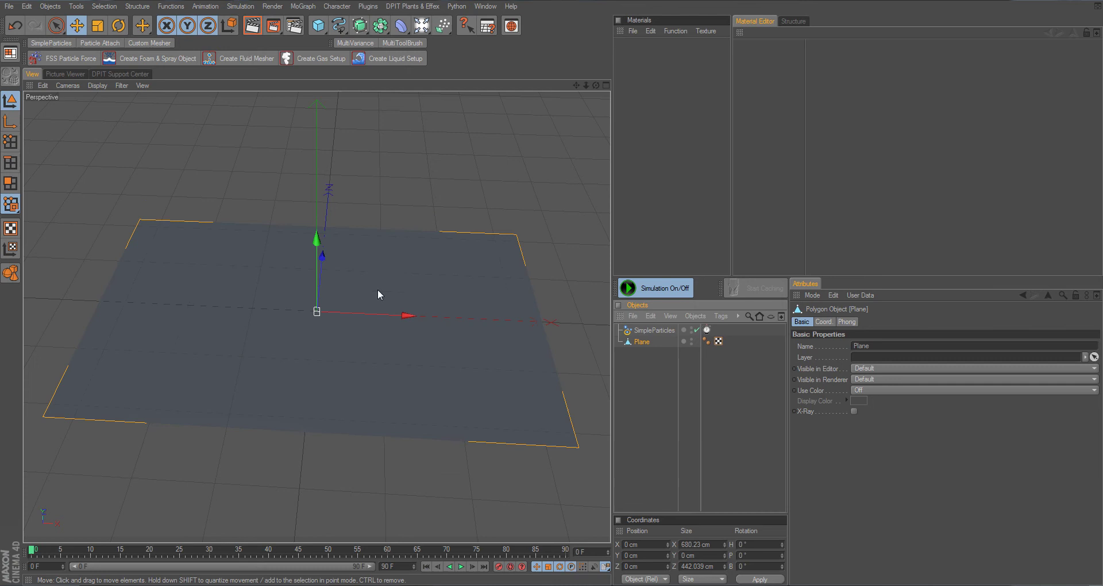
left_click(650, 330)
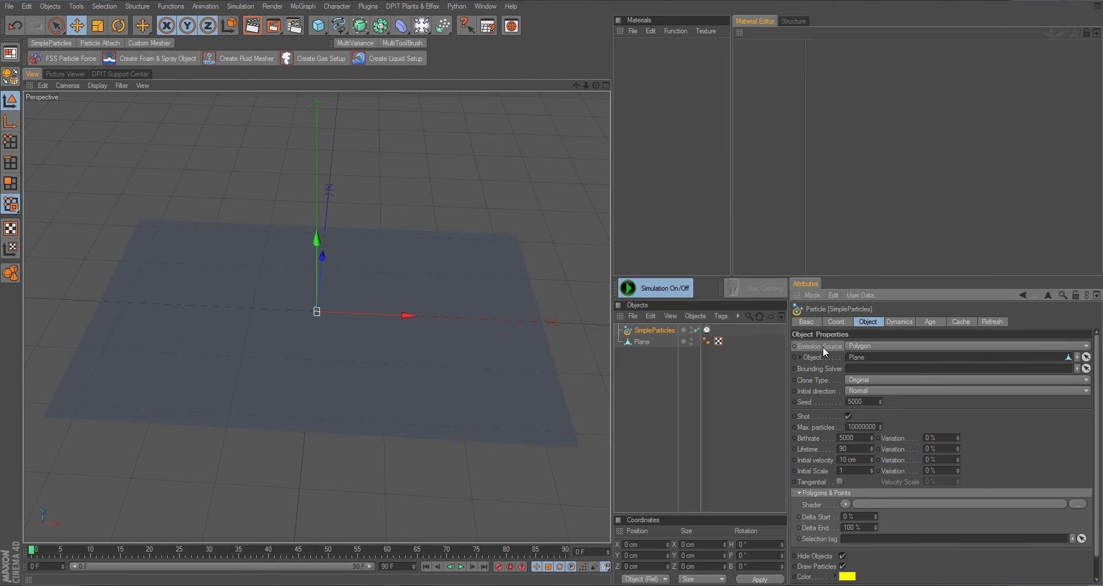
- Change the SimpleParticles Emission Source dropdown to Brush
left_click(859, 346)
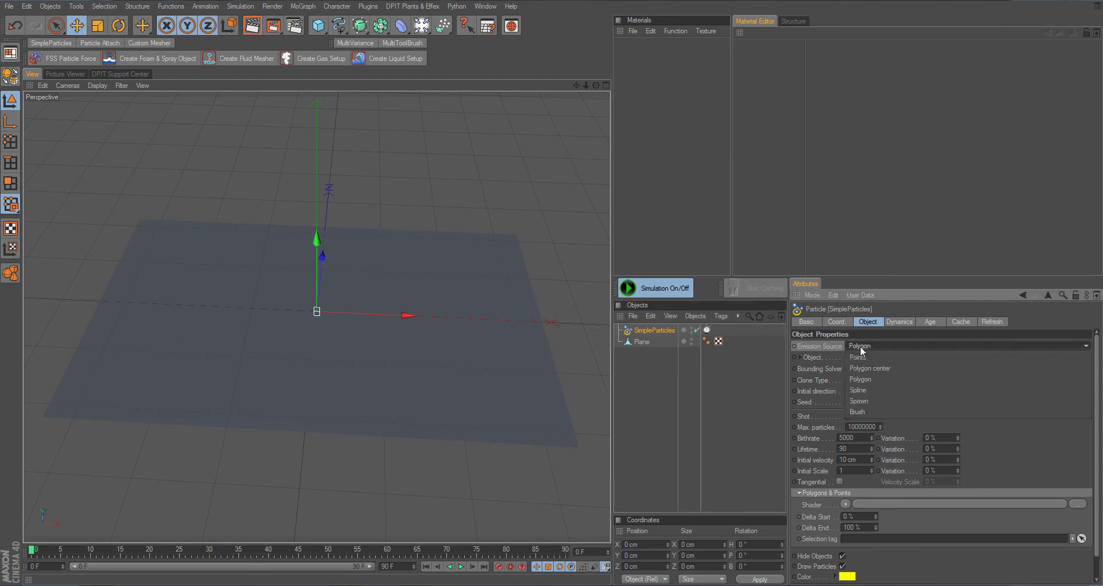
left_click(874, 411)
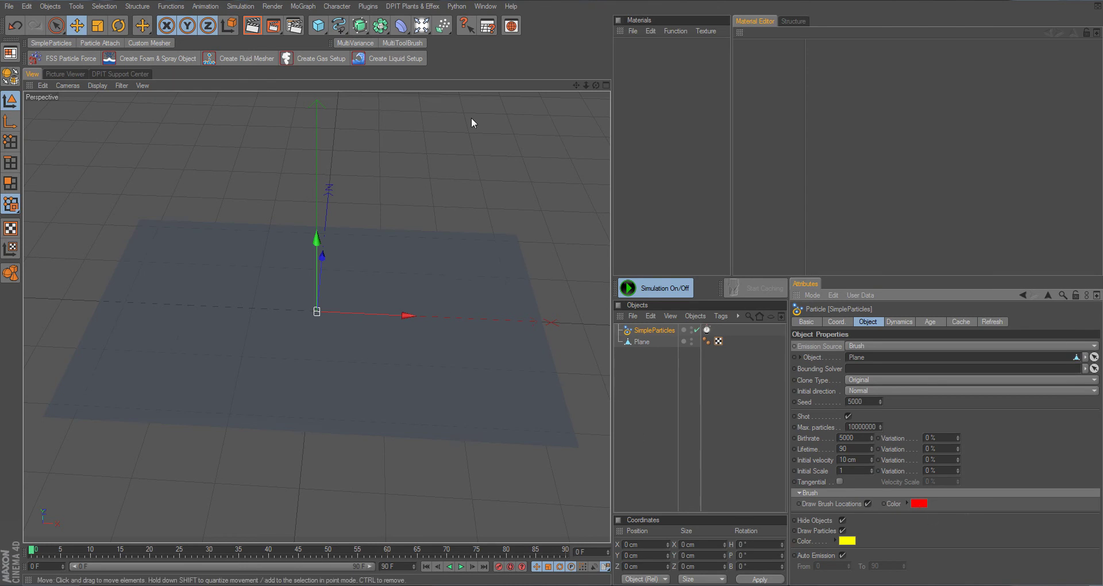
- Activate the MultiToolBrush from the DPIT Plants & Effex menu
left_click(421, 7)
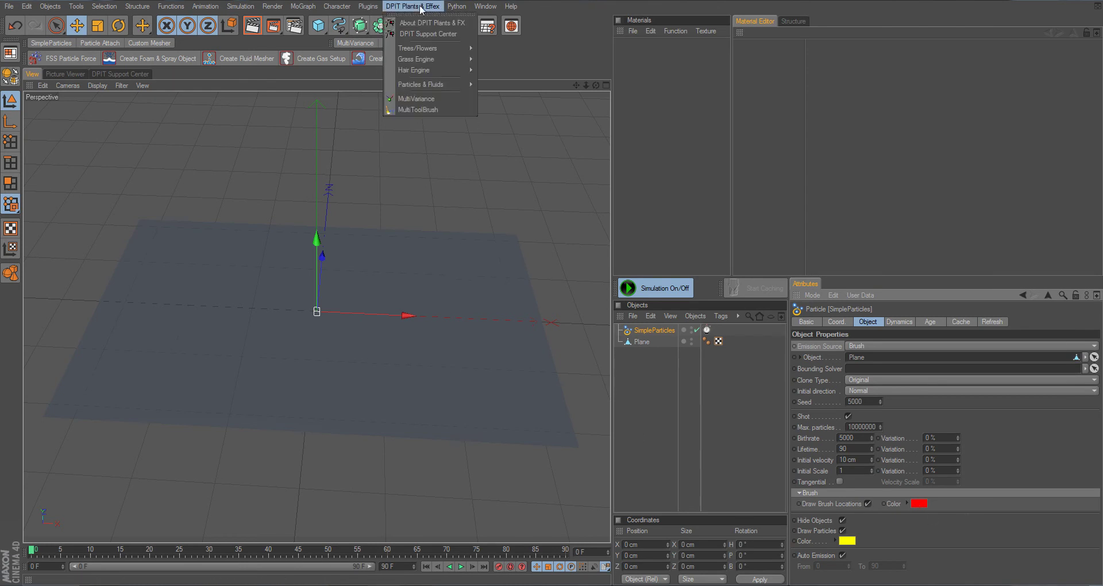
left_click(426, 110)
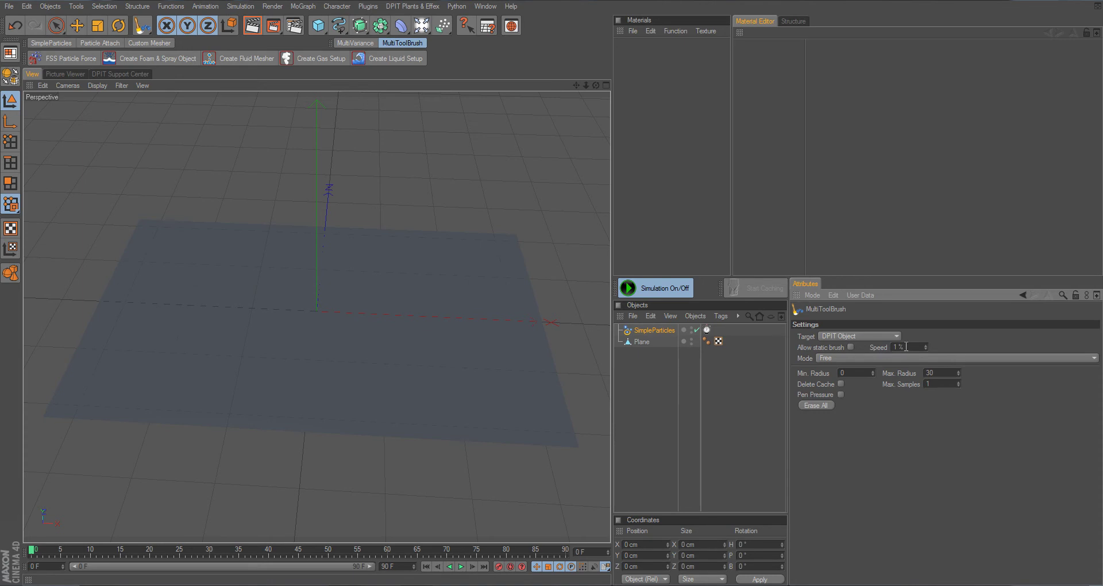
- Adjust the brush Speed value and paint a loop of red brush locations on the plane
left_click_drag(907, 347, 875, 348)
left_click_drag(923, 347, 874, 349)
mouse_move(245, 256)
left_mouse_down()
mouse_move(174, 295)
mouse_move(167, 338)
mouse_move(195, 343)
mouse_move(284, 319)
mouse_move(336, 328)
mouse_move(341, 365)
mouse_move(419, 378)
mouse_move(507, 333)
mouse_move(433, 261)
mouse_move(393, 260)
mouse_move(381, 293)
mouse_move(366, 294)
mouse_move(324, 251)
mouse_move(293, 243)
mouse_move(253, 245)
mouse_move(175, 286)
mouse_move(162, 312)
mouse_move(167, 342)
mouse_move(224, 341)
mouse_move(285, 307)
mouse_move(342, 365)
mouse_move(385, 376)
mouse_move(455, 374)
mouse_move(498, 357)
mouse_move(505, 334)
mouse_move(419, 260)
mouse_move(371, 297)
mouse_move(291, 244)
mouse_move(244, 249)
left_mouse_up()
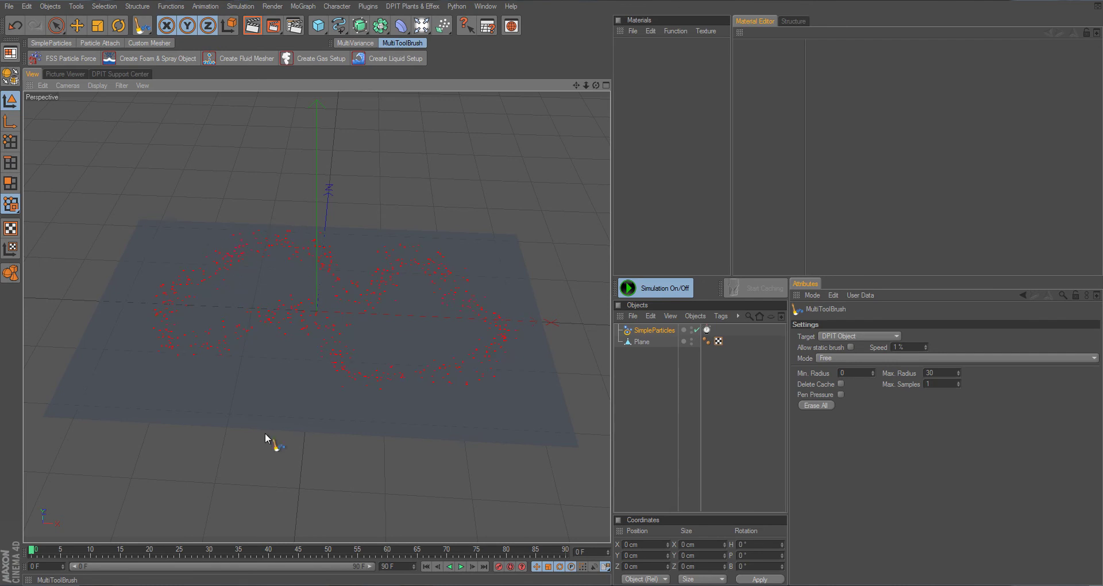
- Play to watch yellow particle columns rise, then pause and rewind to frame 0
left_click(460, 566)
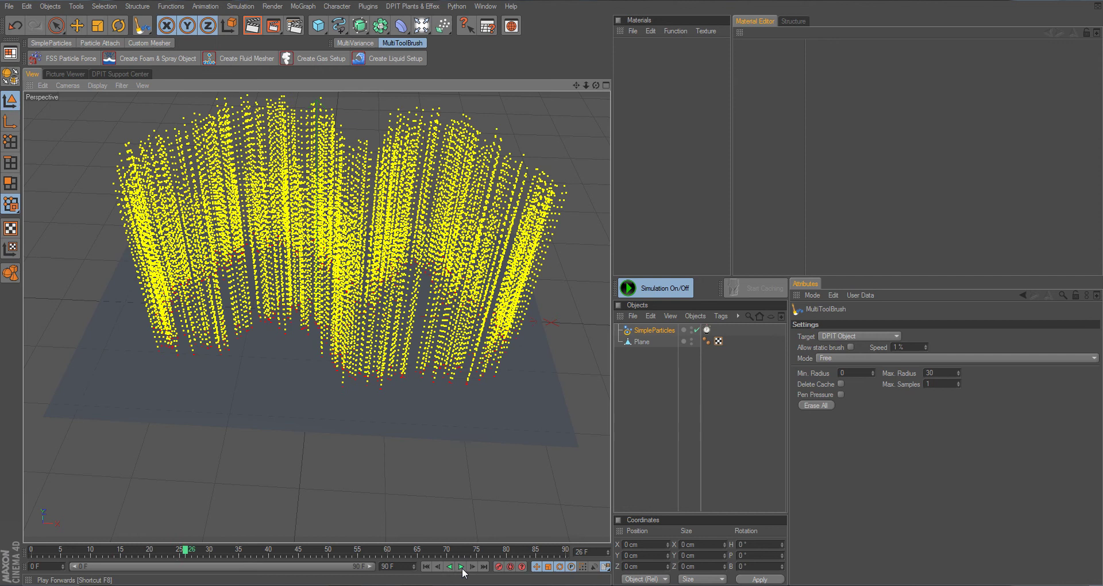
left_click(462, 567)
left_click(426, 567)
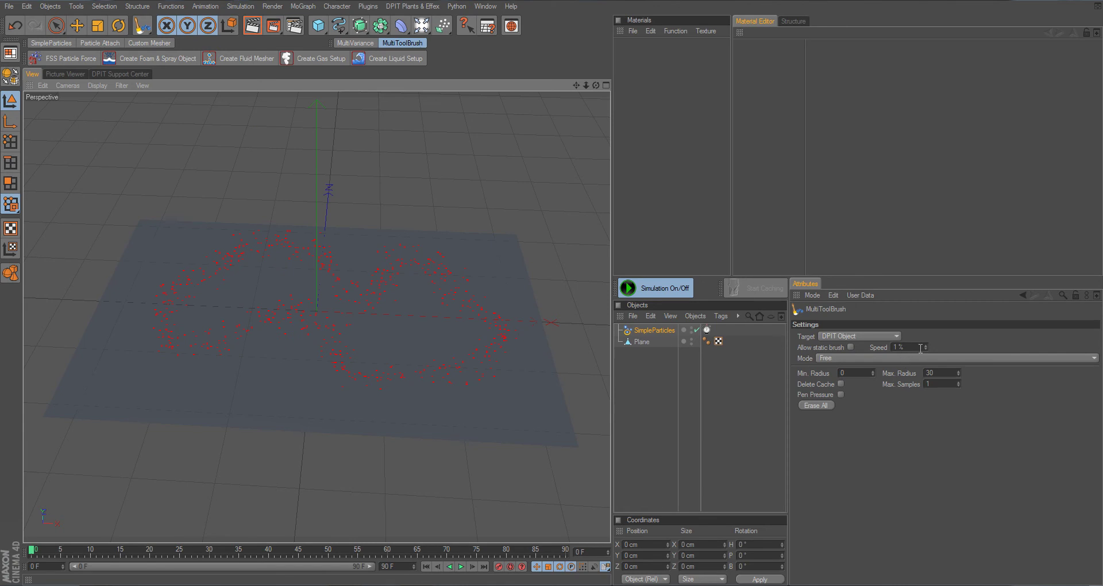
- Raise the brush's Max. Radius, spread locations across the plane, then erase them all
left_click(959, 371)
mouse_move(354, 295)
left_mouse_down()
mouse_move(468, 295)
mouse_move(276, 327)
mouse_move(339, 337)
mouse_move(278, 318)
mouse_move(369, 362)
mouse_move(390, 344)
left_mouse_up()
left_click(819, 408)
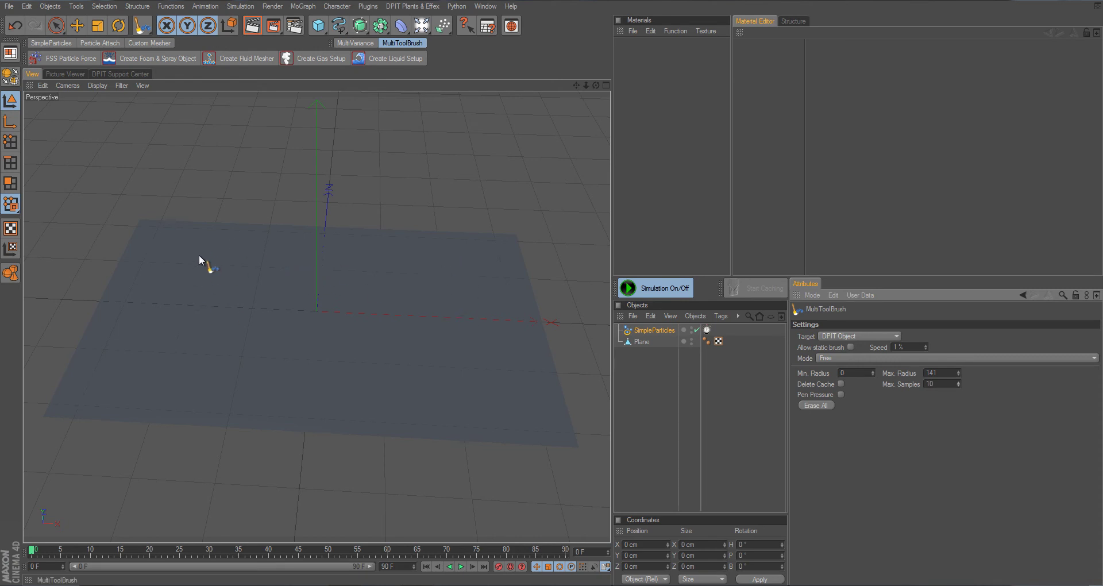
- Paint red locations, then drop Max. Samples to 1 and paint a sparse stroke
mouse_move(198, 254)
left_mouse_down()
mouse_move(171, 294)
mouse_move(209, 322)
mouse_move(292, 311)
mouse_move(361, 285)
mouse_move(443, 301)
mouse_move(475, 332)
mouse_move(450, 352)
mouse_move(386, 348)
mouse_move(267, 314)
mouse_move(224, 313)
mouse_move(209, 335)
mouse_move(268, 338)
mouse_move(397, 286)
mouse_move(451, 300)
mouse_move(455, 344)
mouse_move(253, 317)
left_mouse_up()
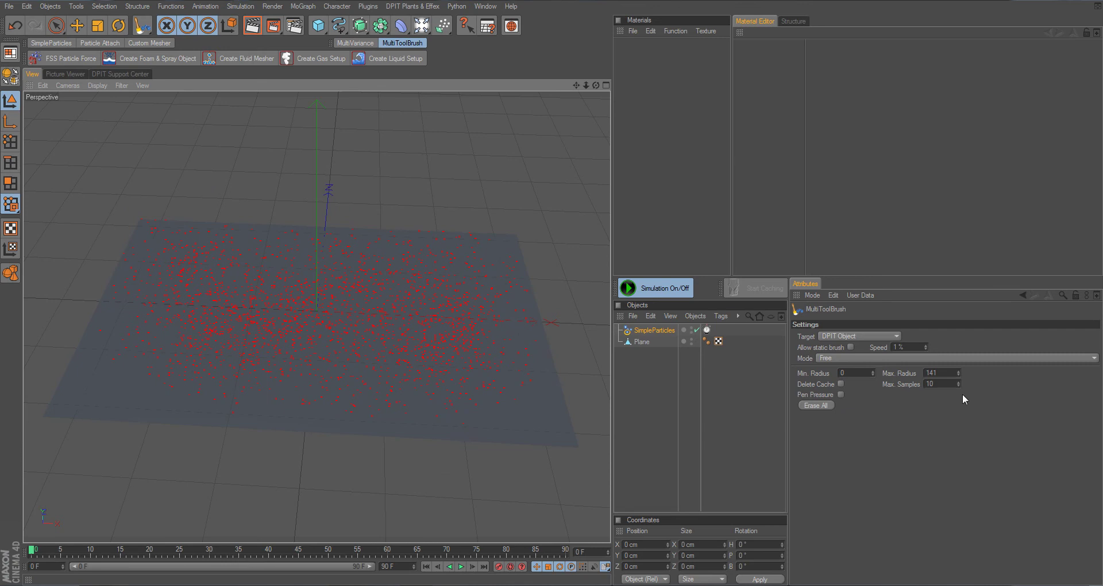
left_click_drag(958, 383, 958, 402)
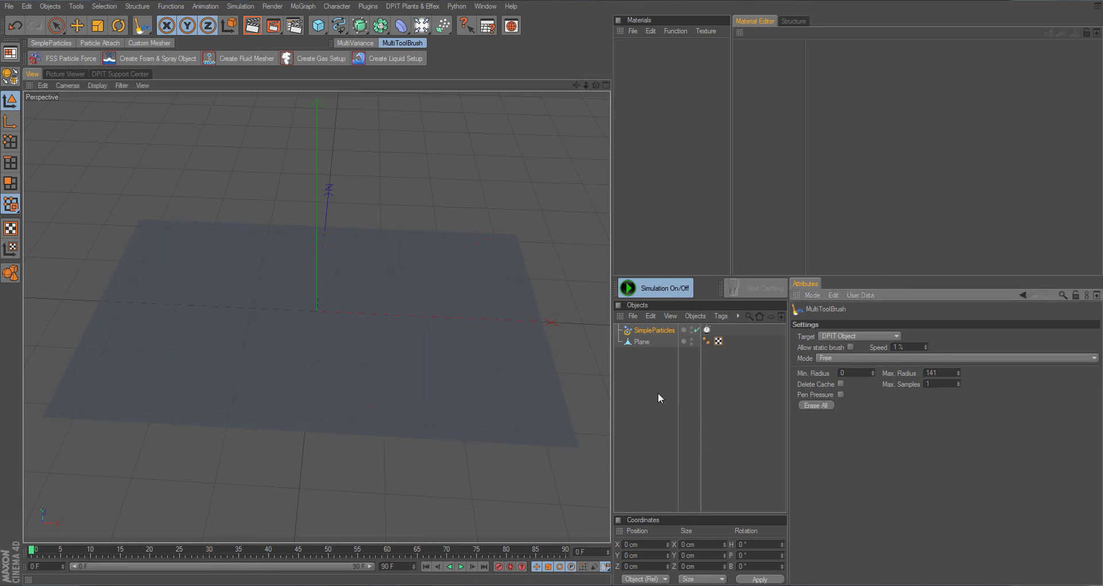
mouse_move(287, 311)
left_mouse_down()
mouse_move(220, 303)
mouse_move(240, 284)
mouse_move(422, 289)
mouse_move(457, 321)
mouse_move(461, 347)
mouse_move(406, 360)
mouse_move(159, 341)
mouse_move(172, 277)
mouse_move(458, 322)
left_mouse_up()
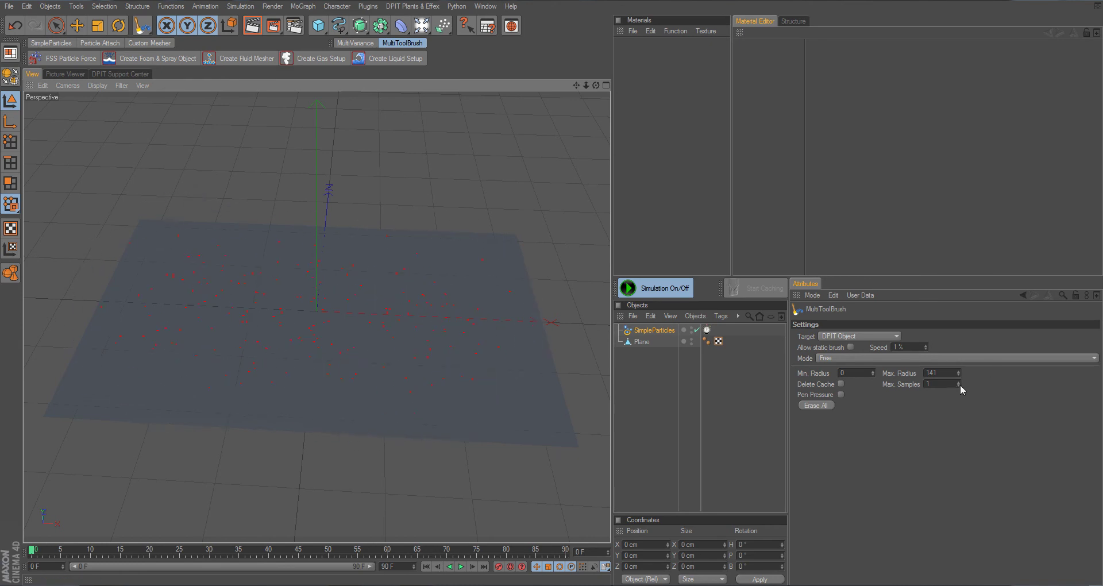
- Raise Max. Samples to 41, paint a dense stroke, then erase all brush locations
left_click_drag(958, 384, 958, 361)
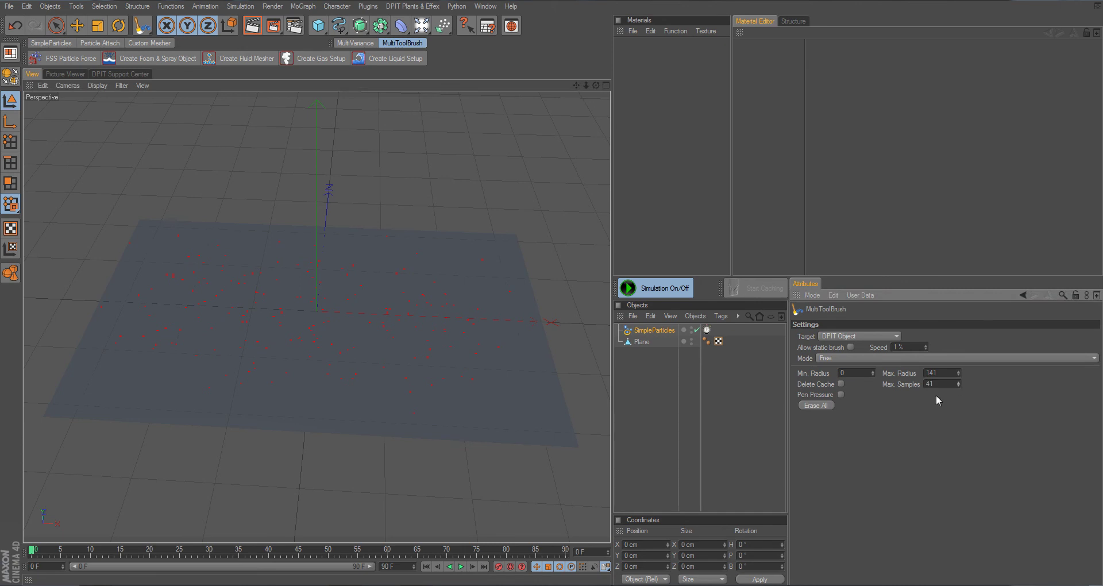
mouse_move(381, 322)
left_mouse_down()
mouse_move(248, 318)
mouse_move(431, 344)
mouse_move(236, 327)
mouse_move(250, 345)
mouse_move(443, 316)
mouse_move(289, 347)
mouse_move(406, 353)
mouse_move(254, 324)
mouse_move(358, 328)
mouse_move(271, 338)
mouse_move(461, 344)
mouse_move(248, 324)
mouse_move(376, 340)
left_mouse_up()
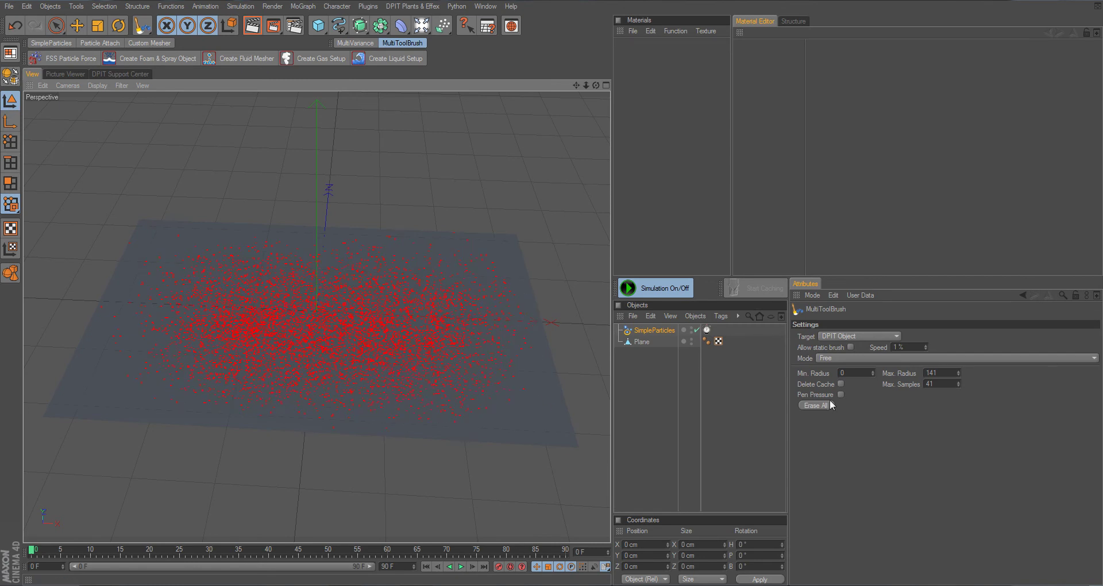
left_click(813, 405)
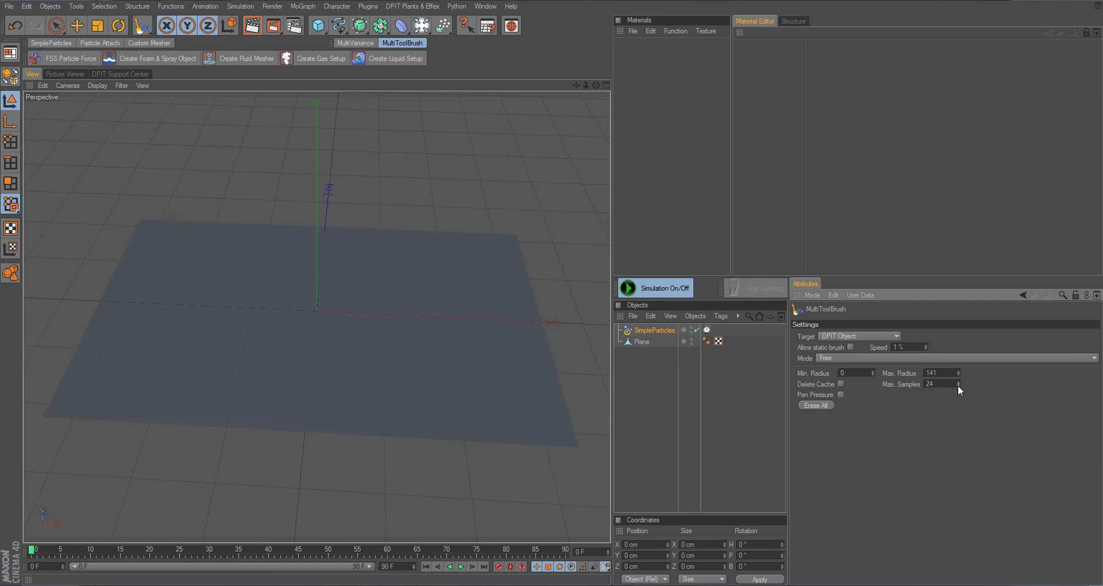
- Set the brush radius range to 33–61 and paint a broad band of red locations
mouse_move(958, 372)
left_mouse_down()
mouse_move(958, 391)
mouse_move(958, 373)
left_mouse_up()
left_click_drag(872, 373, 873, 364)
mouse_move(293, 282)
left_mouse_down()
mouse_move(260, 305)
mouse_move(458, 343)
mouse_move(424, 325)
mouse_move(345, 340)
mouse_move(333, 281)
mouse_move(183, 333)
mouse_move(186, 382)
mouse_move(402, 380)
mouse_move(517, 336)
mouse_move(359, 304)
mouse_move(178, 310)
mouse_move(492, 365)
mouse_move(483, 365)
left_mouse_up()
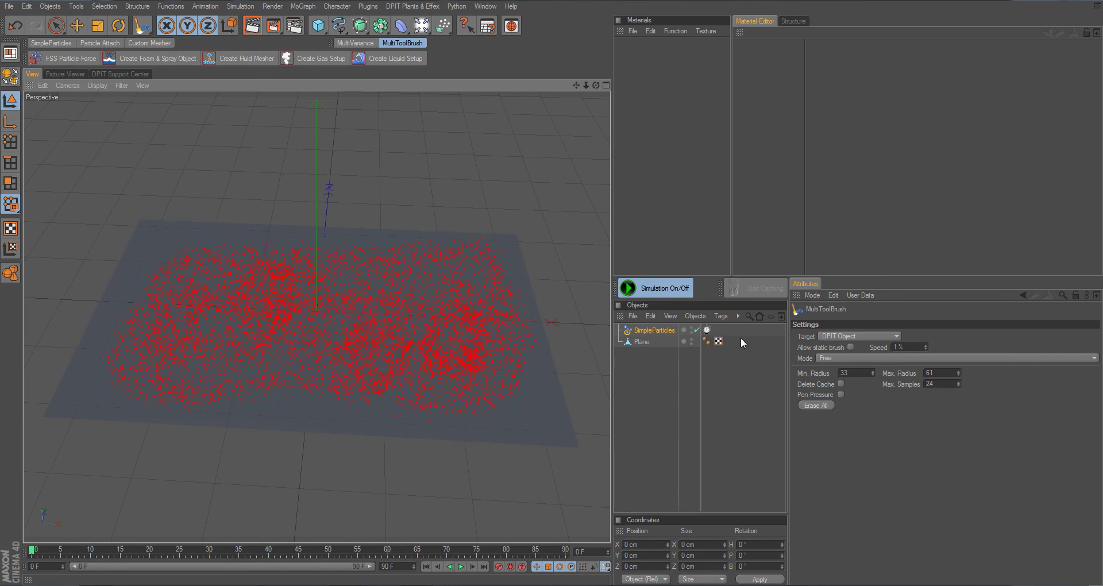
- Clear the plane, switch the brush to On Circle mode, and paint overlapping red rings
left_click(827, 405)
left_click(845, 357)
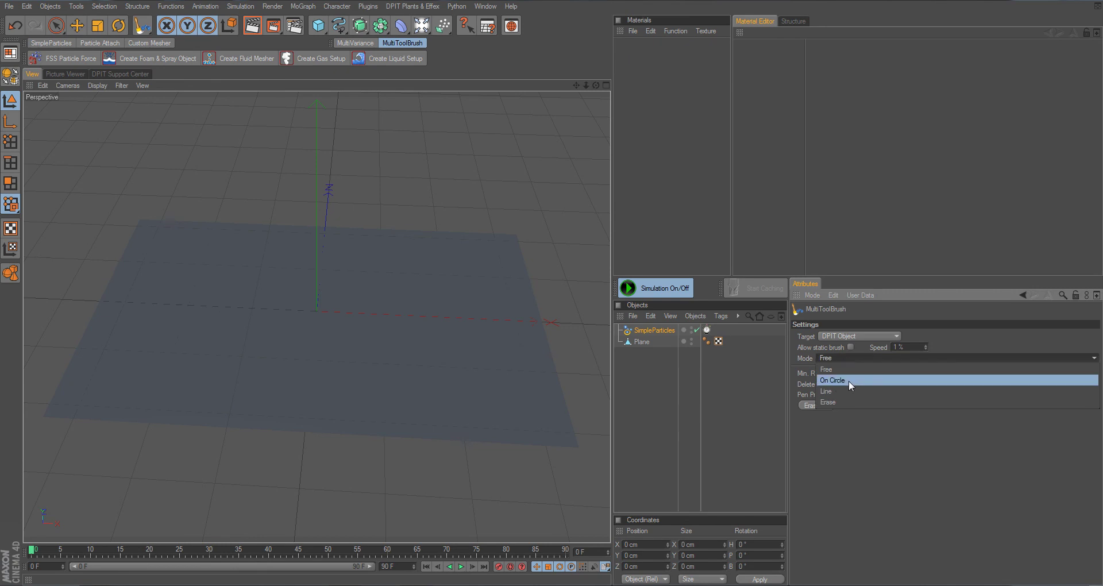
left_click(849, 381)
mouse_move(363, 323)
left_mouse_down()
mouse_move(269, 340)
mouse_move(274, 297)
mouse_move(408, 291)
mouse_move(495, 375)
mouse_move(333, 396)
mouse_move(133, 389)
mouse_move(152, 320)
mouse_move(261, 299)
left_mouse_up()
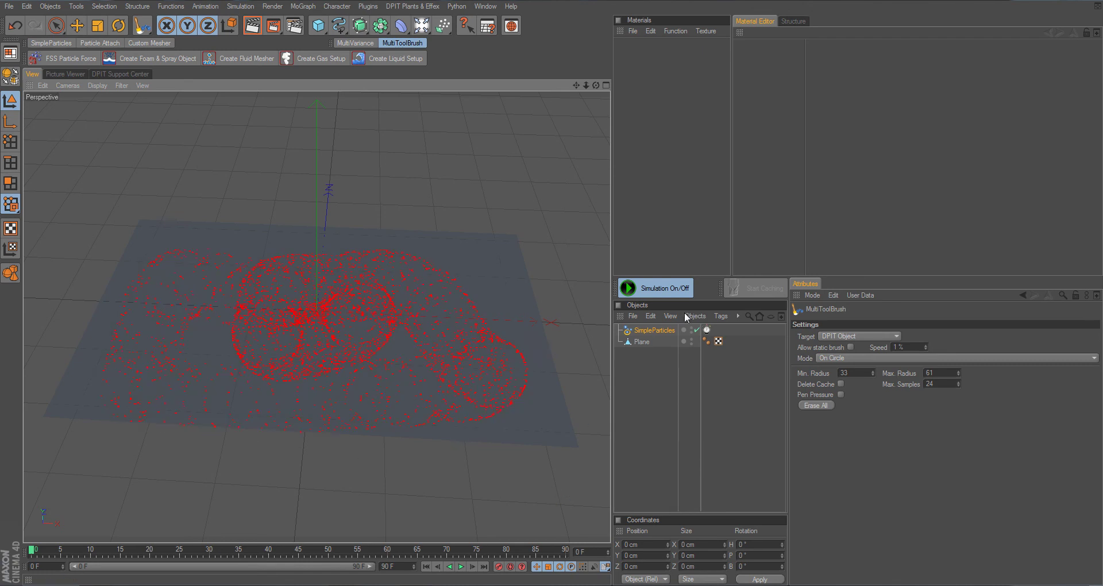
- Erase all brush locations and switch the brush Mode to Line
left_click(817, 405)
left_click(847, 356)
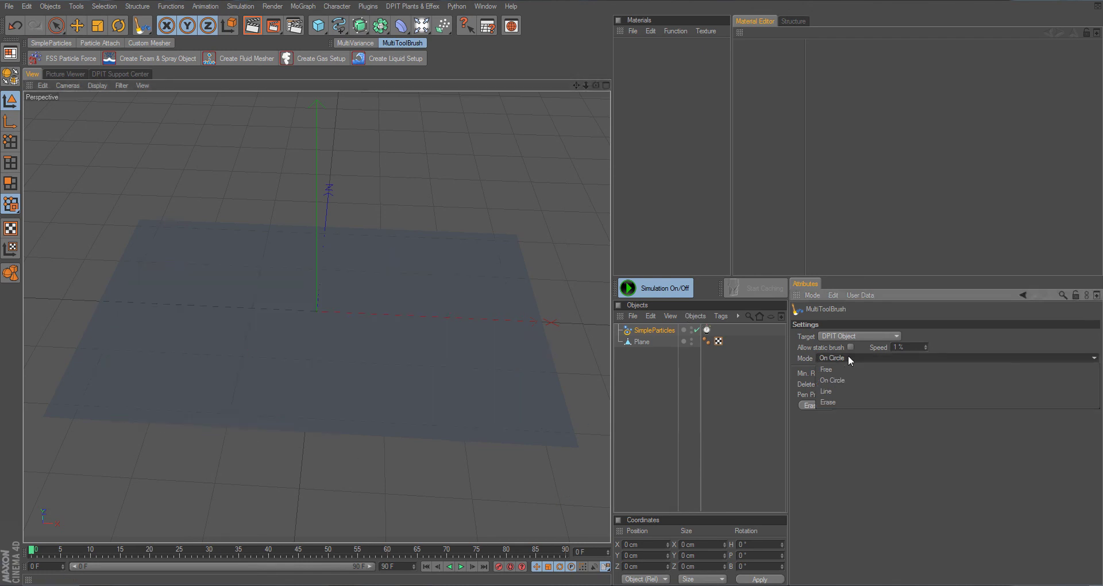
left_click(855, 392)
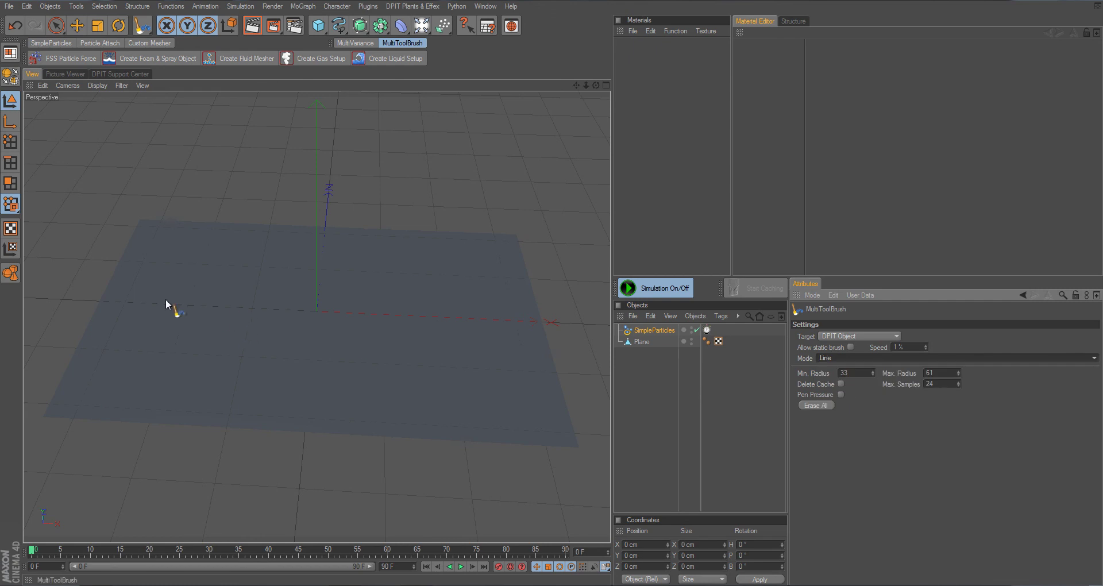
- Draw a diagonal line across the plane, turn it into red particles, then erase them
left_click_drag(177, 266, 183, 269)
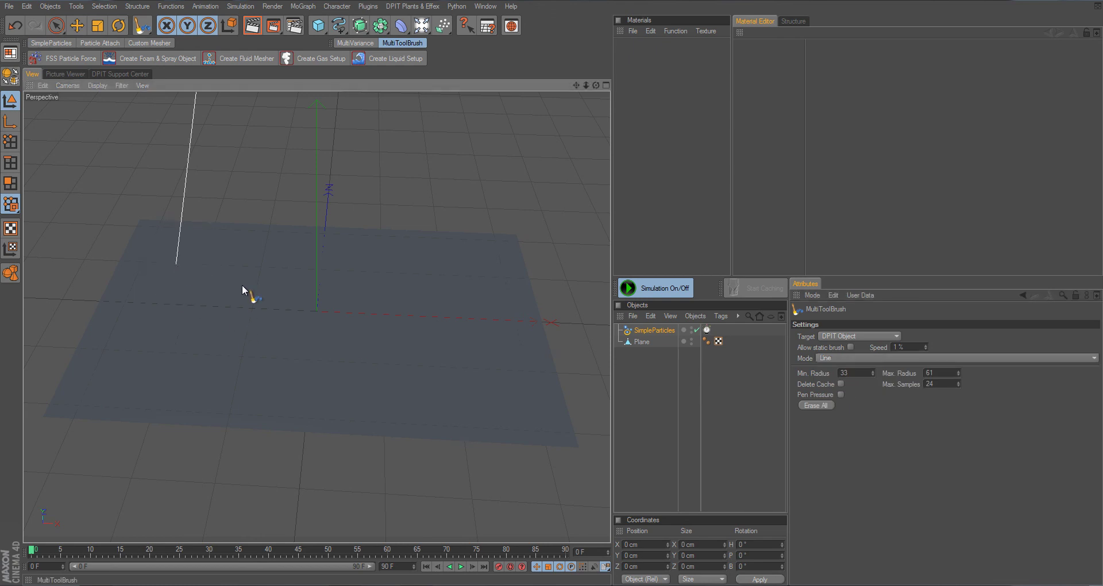
left_click(221, 304)
mouse_move(189, 274)
left_mouse_down()
mouse_move(327, 344)
mouse_move(474, 380)
mouse_move(478, 258)
mouse_move(477, 367)
mouse_move(318, 408)
mouse_move(478, 370)
left_mouse_up()
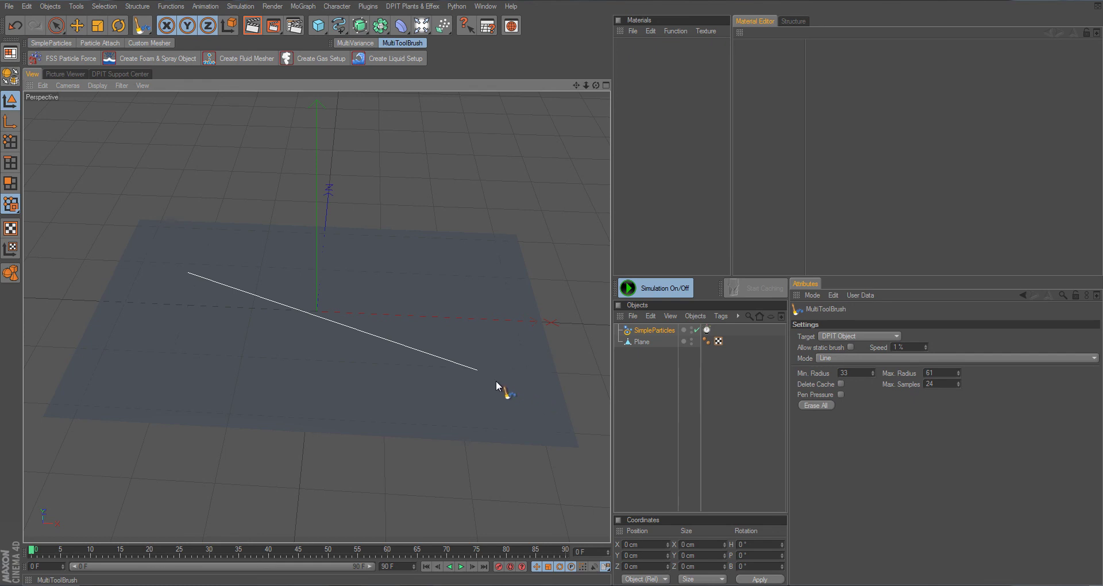
left_click_drag(495, 380, 168, 278)
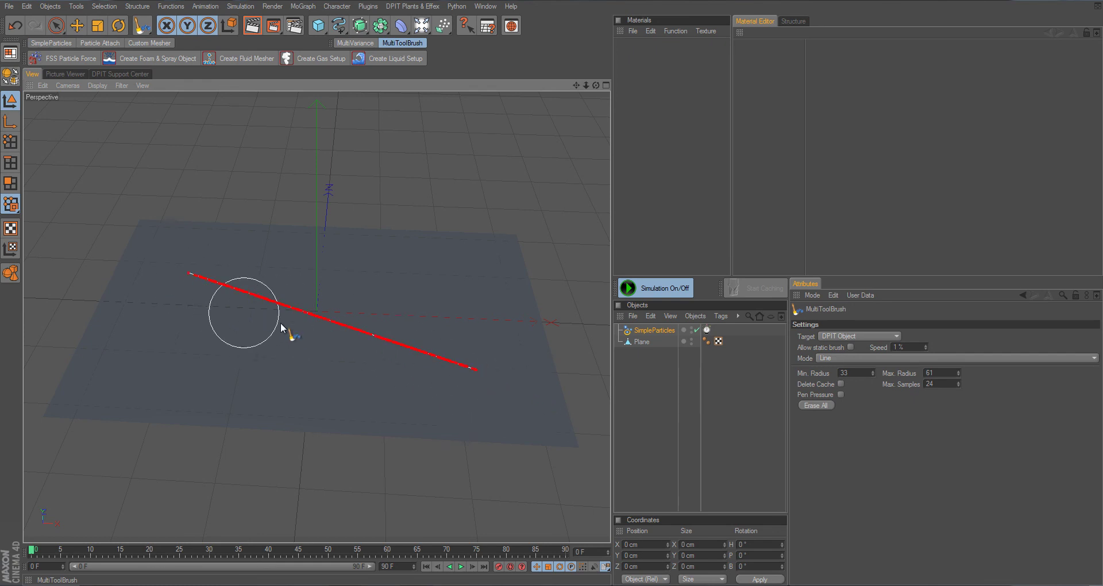
left_click(821, 406)
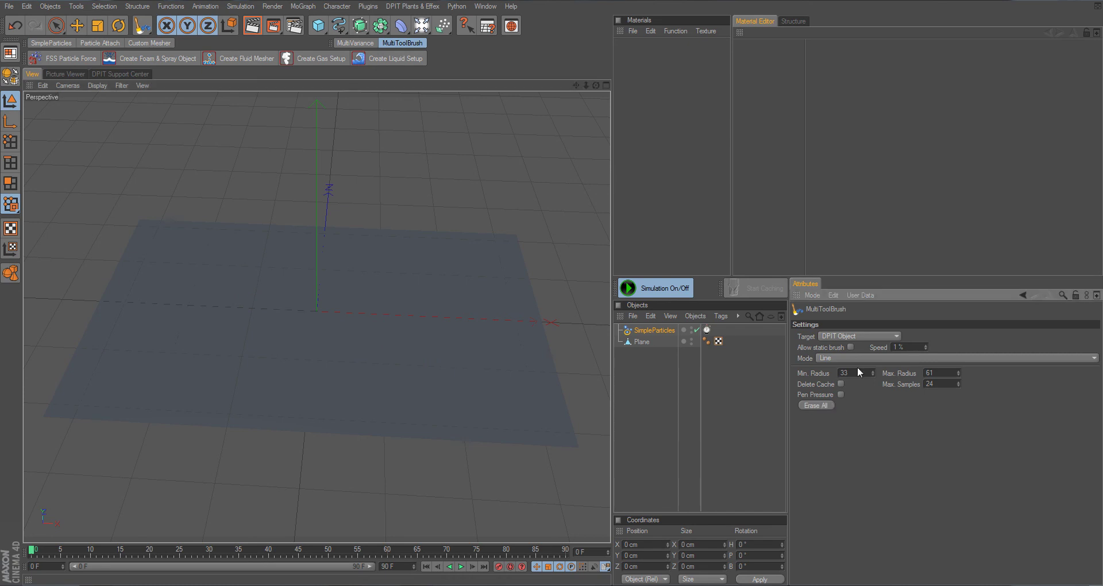
- Set the brush back to Free mode and paint a red cluster on the plane
left_click(863, 360)
left_click(864, 405)
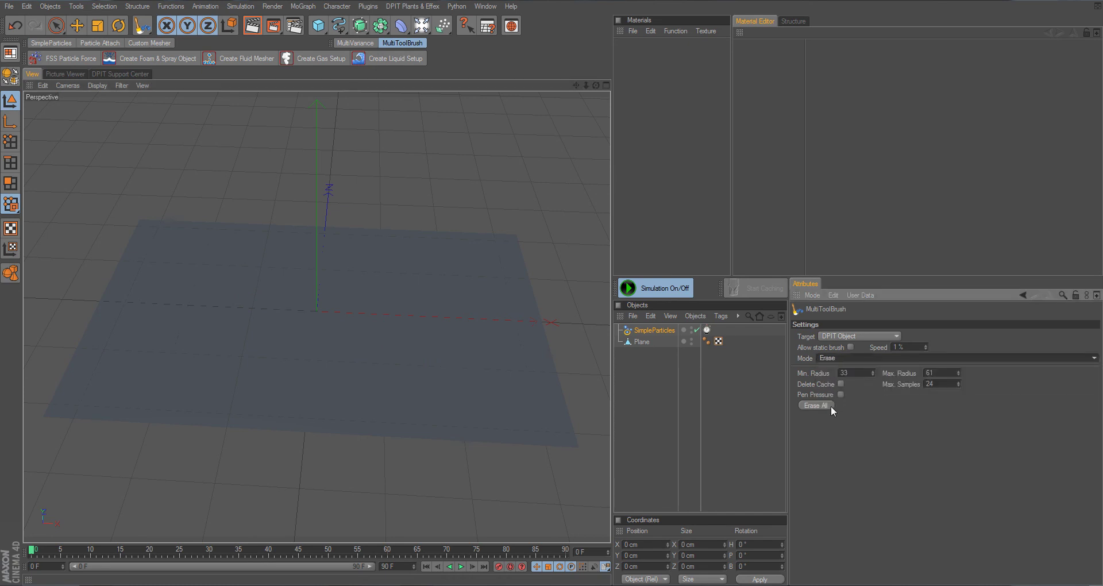
left_click(854, 362)
left_click(856, 368)
mouse_move(299, 353)
left_mouse_down()
mouse_move(356, 339)
mouse_move(208, 272)
mouse_move(199, 321)
mouse_move(365, 372)
left_mouse_up()
- Switch to Erase mode and brush away the middle, leaving left and right patches
left_click(832, 357)
left_click(847, 401)
mouse_move(267, 343)
left_mouse_down()
mouse_move(284, 294)
mouse_move(230, 280)
mouse_move(350, 271)
mouse_move(246, 290)
mouse_move(219, 254)
mouse_move(363, 450)
left_mouse_up()
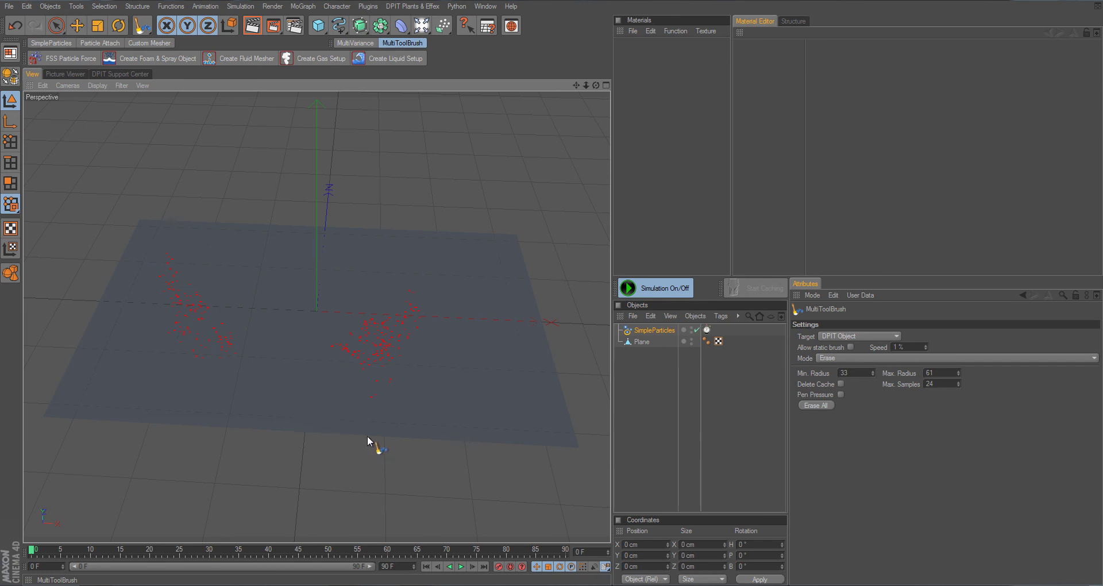
- Switch the brush back to Free mode and paint a test column of red particles on the plane
left_click(874, 357)
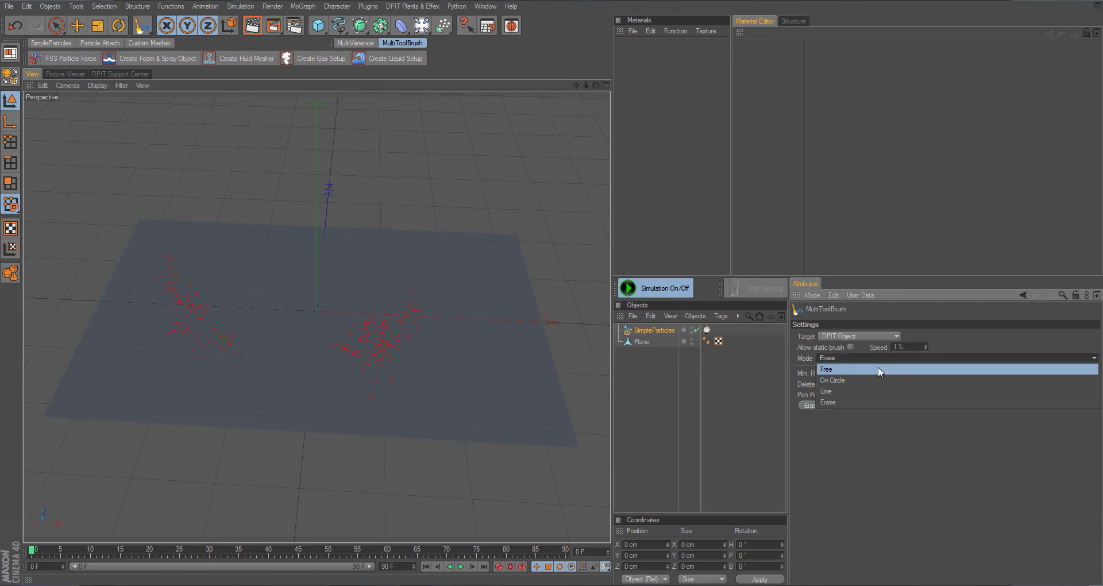
left_click(878, 370)
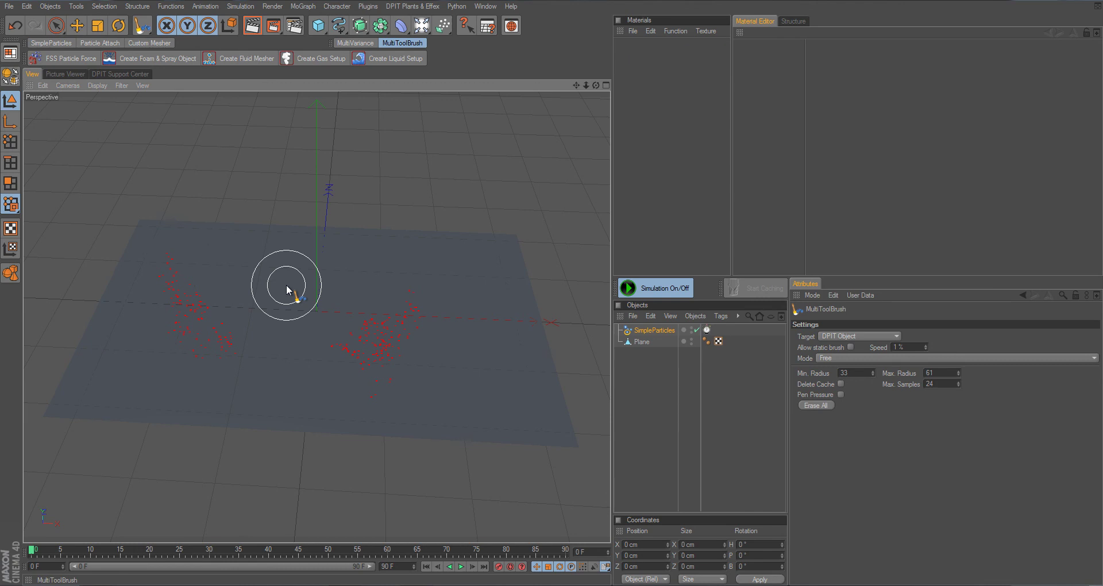
left_click_drag(287, 289, 290, 396)
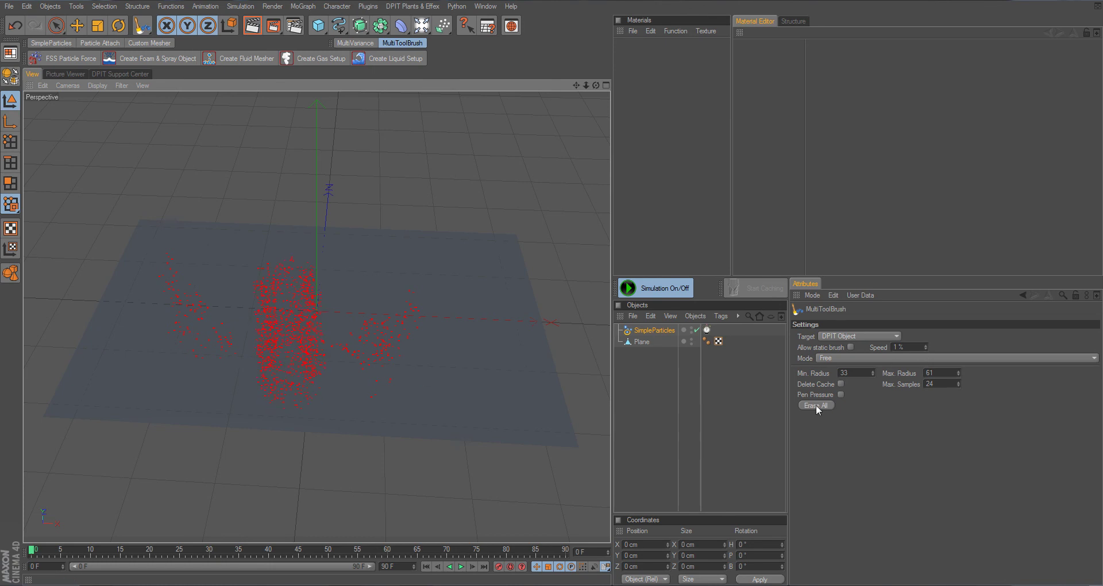
- Enable Allow static brush and stamp five separate red particle rings across the plane
left_click(850, 346)
left_click_drag(363, 318, 236, 285)
left_click_drag(159, 368, 160, 368)
left_click_drag(595, 85, 578, 381)
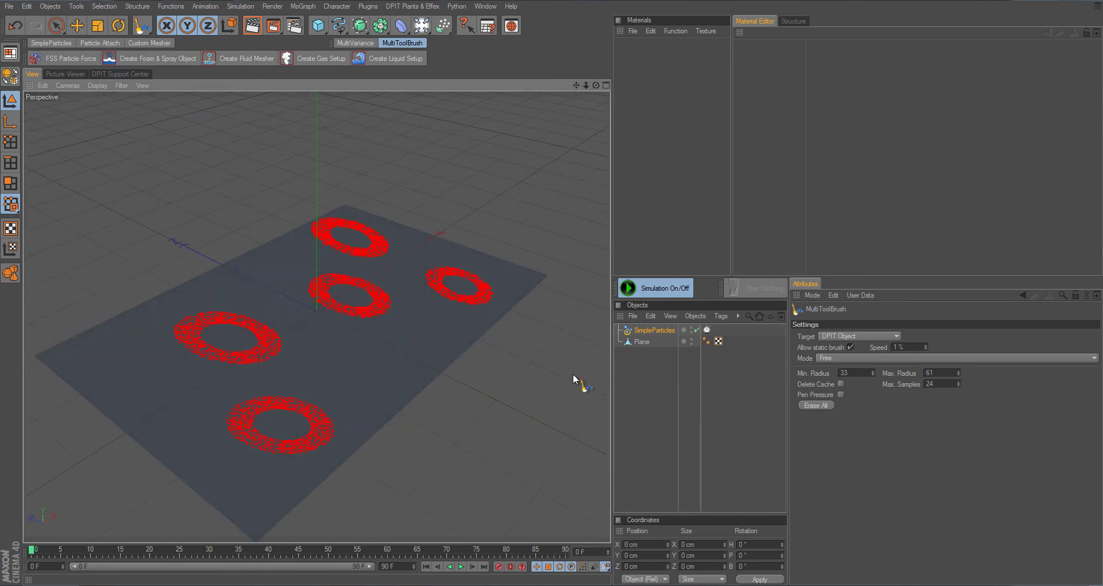
- Run the simulation to frame 29 and view the yellow particle columns from the top
left_click(461, 566)
left_click(460, 566)
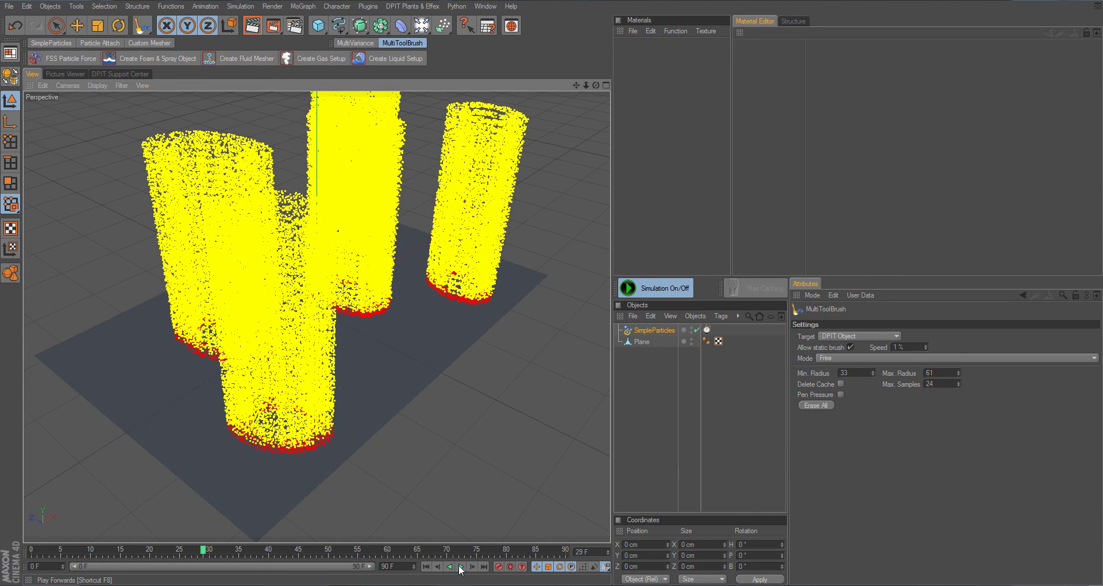
mouse_move(594, 85)
left_mouse_down()
mouse_move(580, 287)
mouse_move(608, 322)
mouse_move(579, 87)
left_mouse_up()
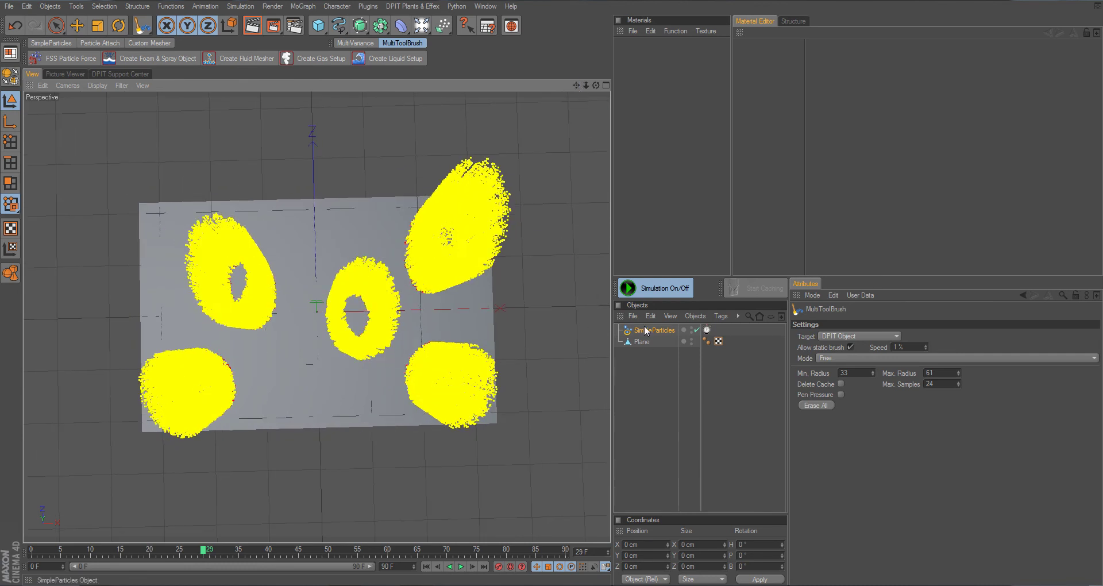